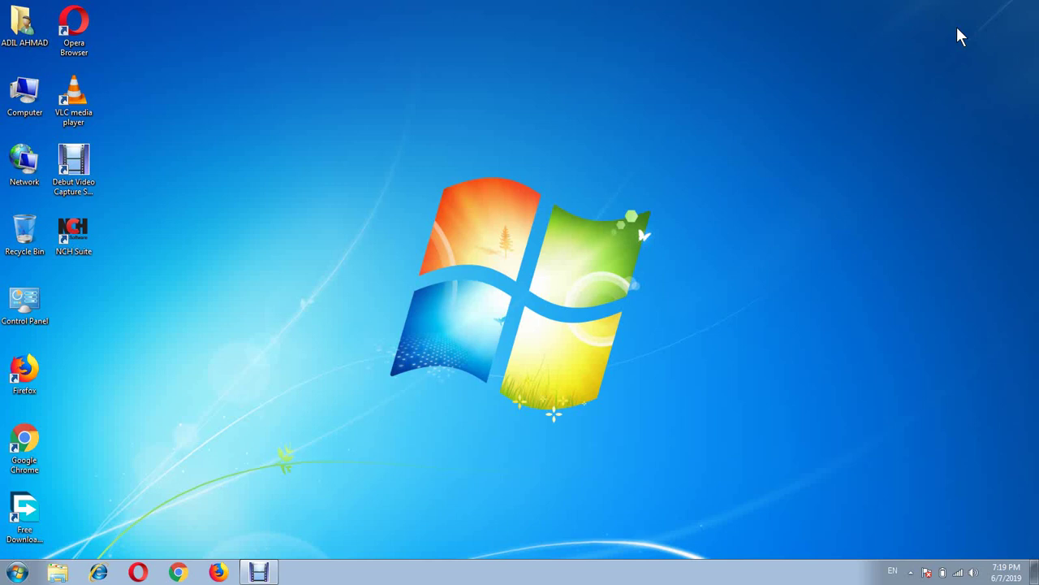
- Refresh the desktop four times from its right-click menu
{"action": "right_click", "coordinate": [510, 120]}
{"action": "left_click", "coordinate": [551, 160]}
{"action": "right_click", "coordinate": [419, 76]}
{"action": "left_click", "coordinate": [452, 111]}
{"action": "right_click", "coordinate": [716, 133]}
{"action": "left_click", "coordinate": [756, 160]}
{"action": "right_click", "coordinate": [367, 190]}
{"action": "left_click", "coordinate": [400, 220]}
- Toggle the Start menu with the Windows key, then open it from the Start button
{"action": "key", "text": "super"}
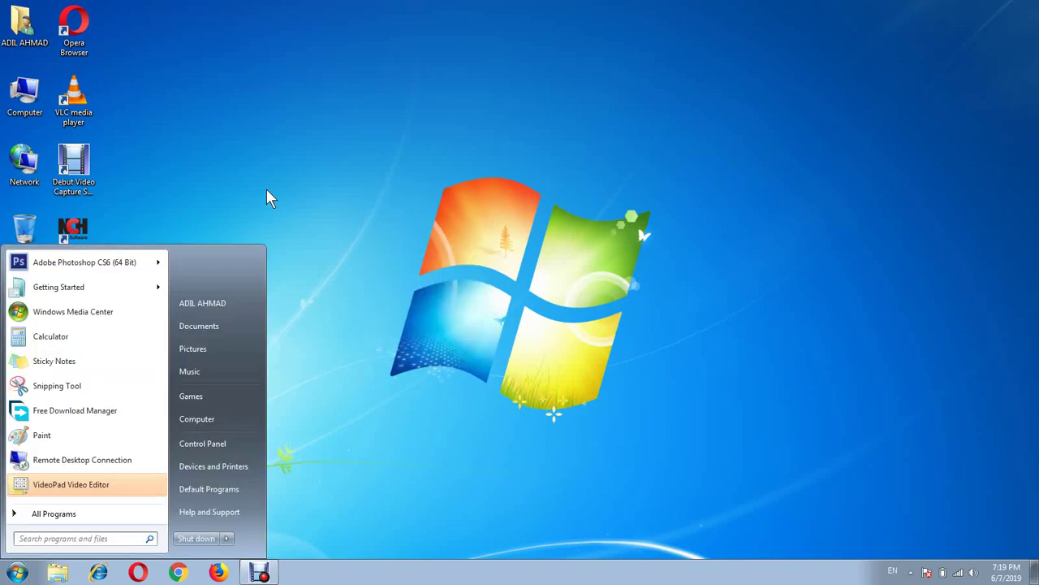
{"action": "key", "text": "super"}
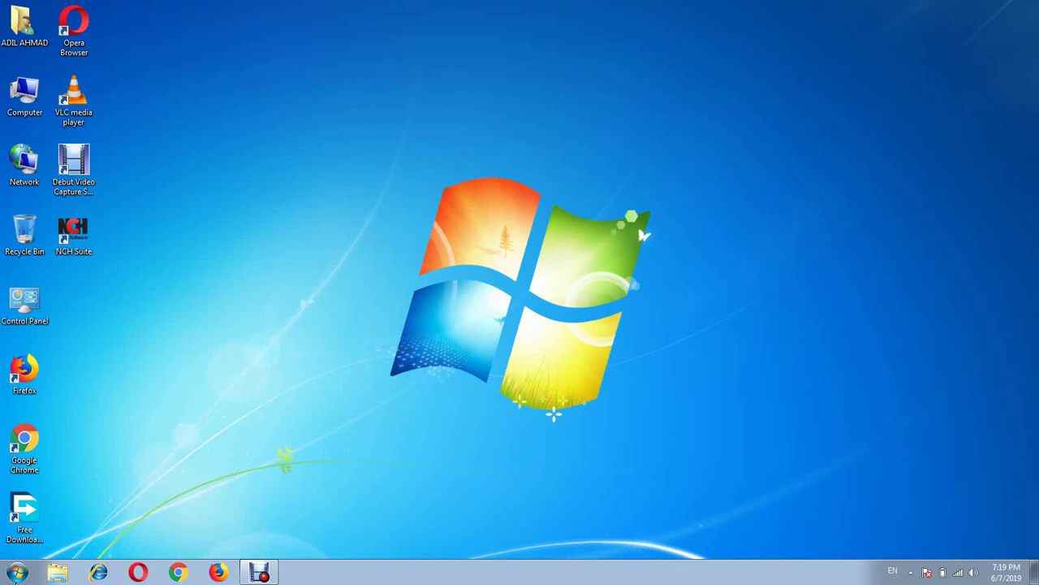
{"action": "left_click", "coordinate": [17, 573]}
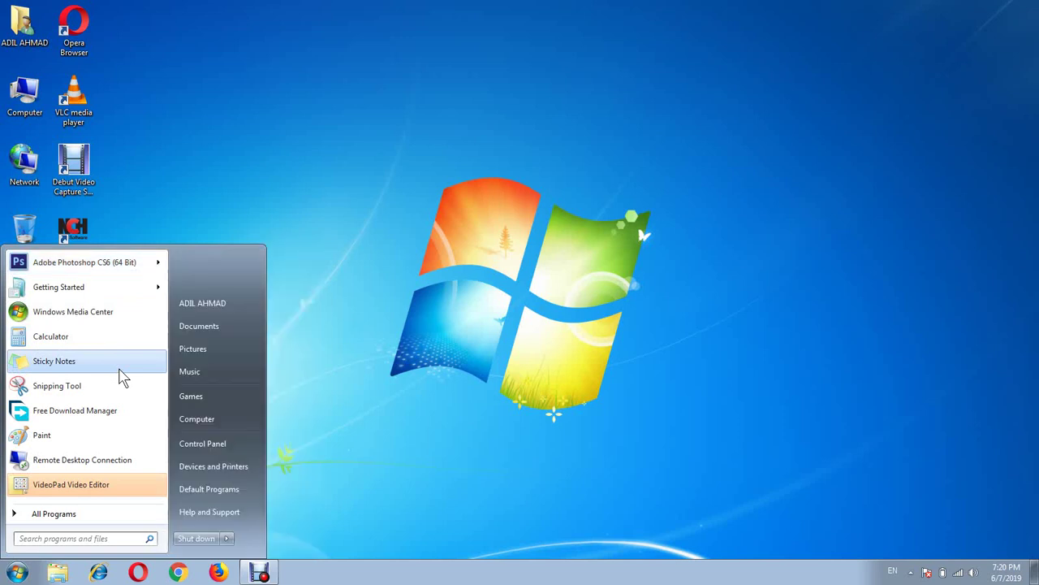
- Scroll through the All Programs list of installed programs, then go back
{"action": "left_click", "coordinate": [65, 517]}
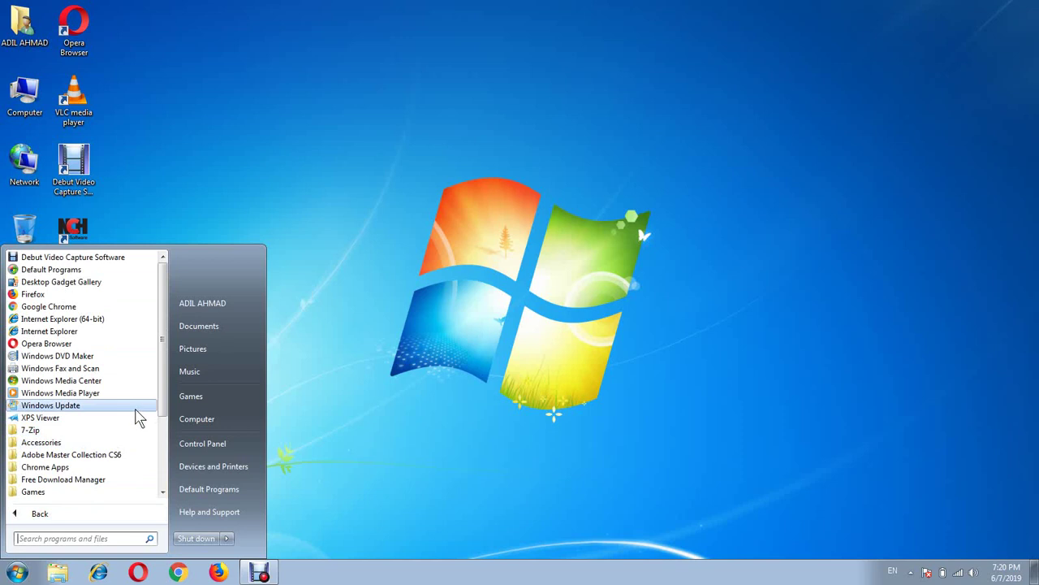
{"action": "scroll", "coordinate": [136, 416], "scroll_direction": "down", "scroll_amount": 3}
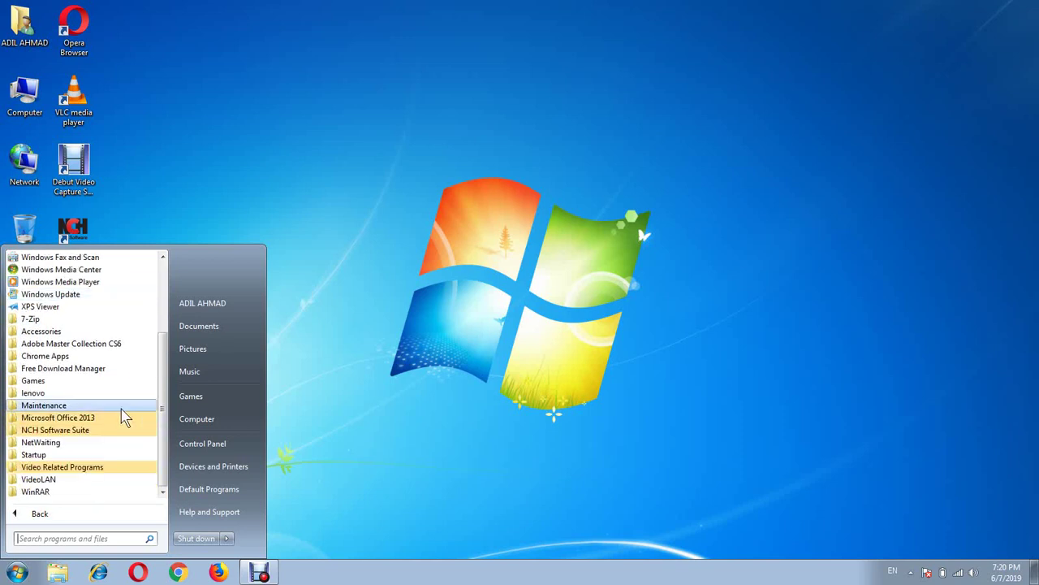
{"action": "scroll", "coordinate": [111, 431], "scroll_direction": "up", "scroll_amount": 3}
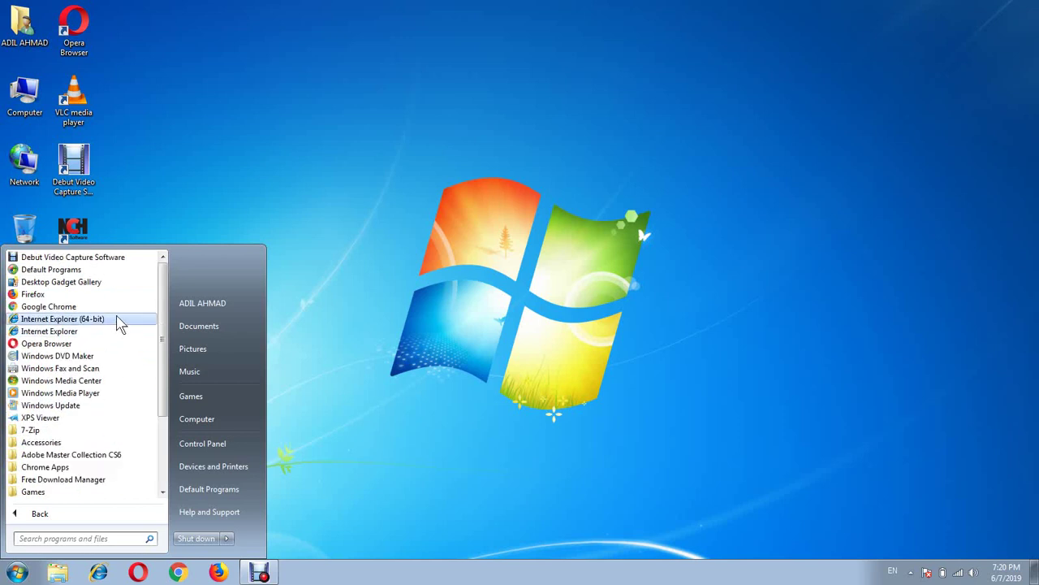
{"action": "scroll", "coordinate": [70, 429], "scroll_direction": "down", "scroll_amount": 1}
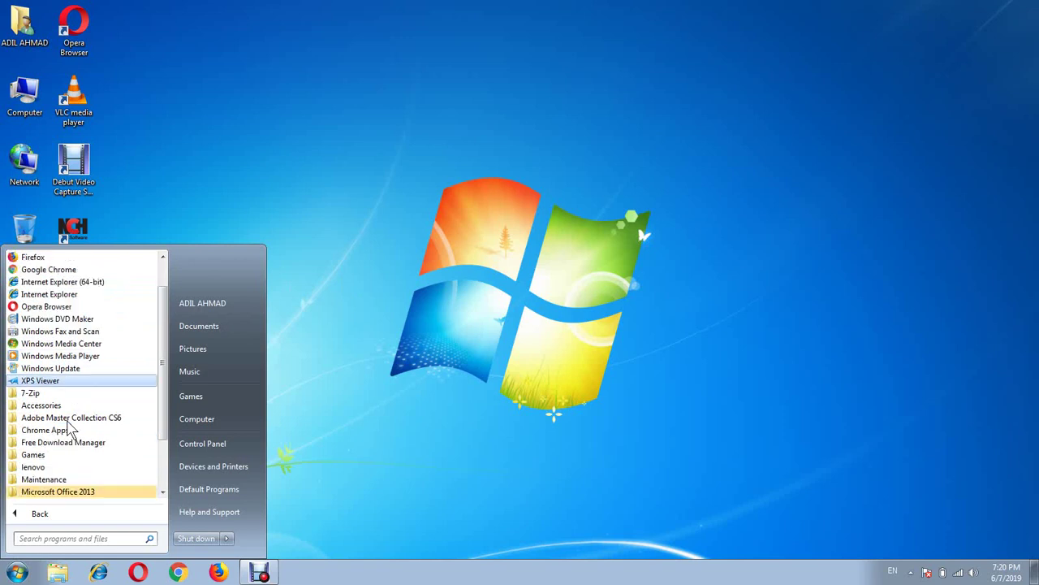
{"action": "scroll", "coordinate": [73, 430], "scroll_direction": "down", "scroll_amount": 2}
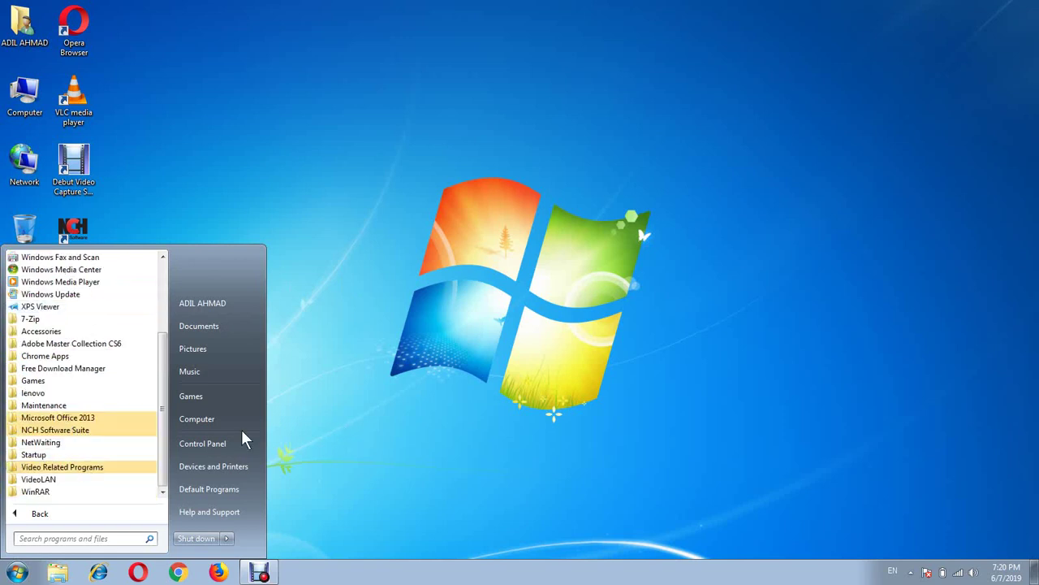
{"action": "scroll", "coordinate": [63, 459], "scroll_direction": "up", "scroll_amount": 3}
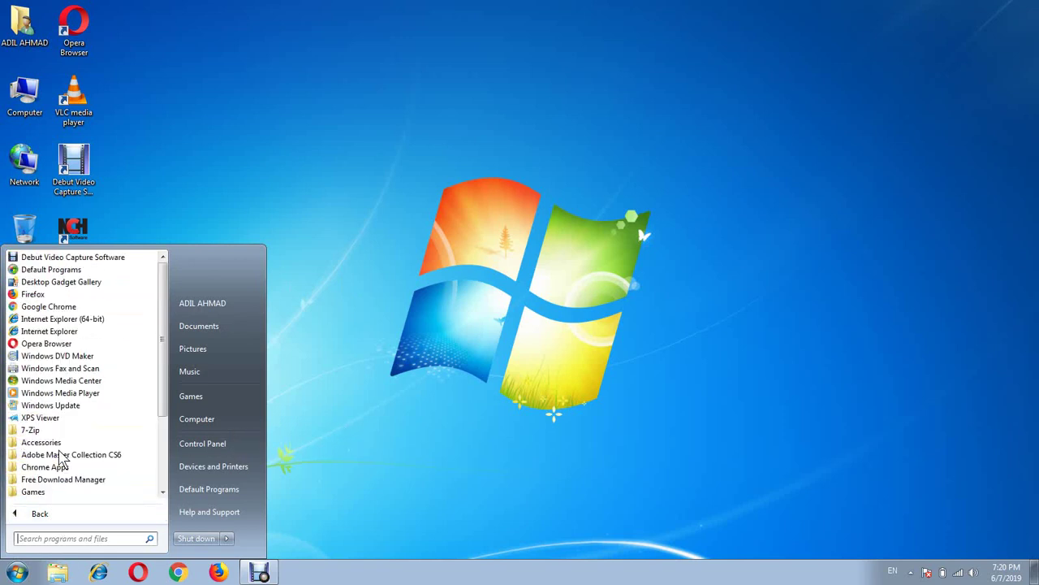
{"action": "left_click", "coordinate": [41, 513]}
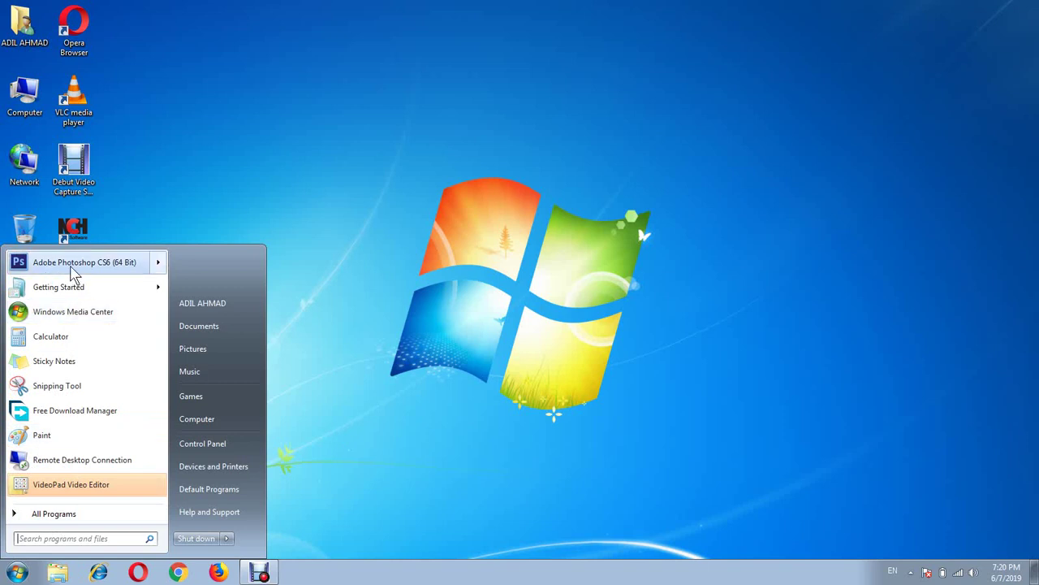
- Close the Start menu, reopen it, and close it again
{"action": "left_click", "coordinate": [501, 242]}
{"action": "left_click", "coordinate": [17, 573]}
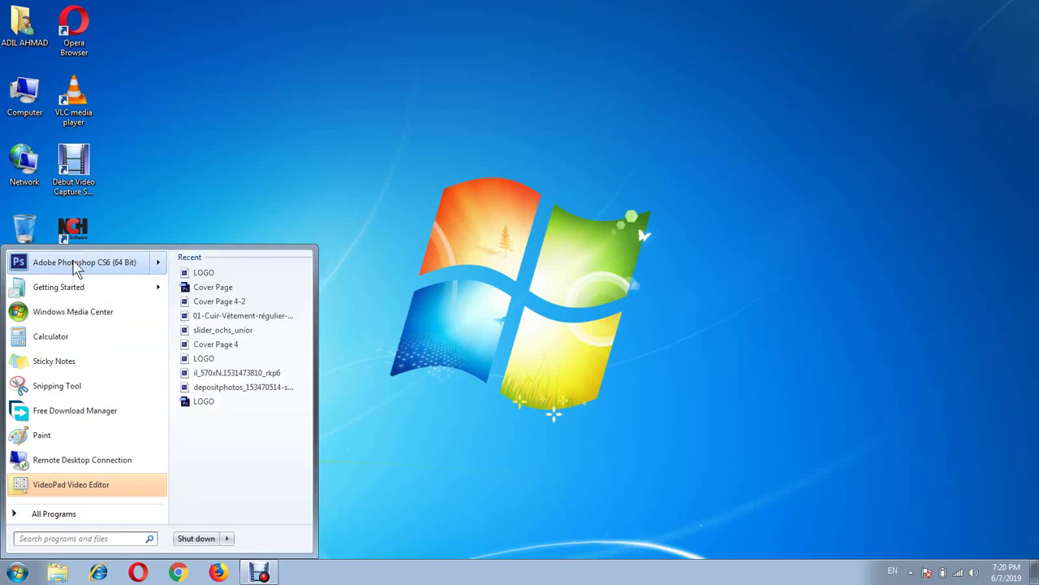
{"action": "left_click", "coordinate": [719, 336]}
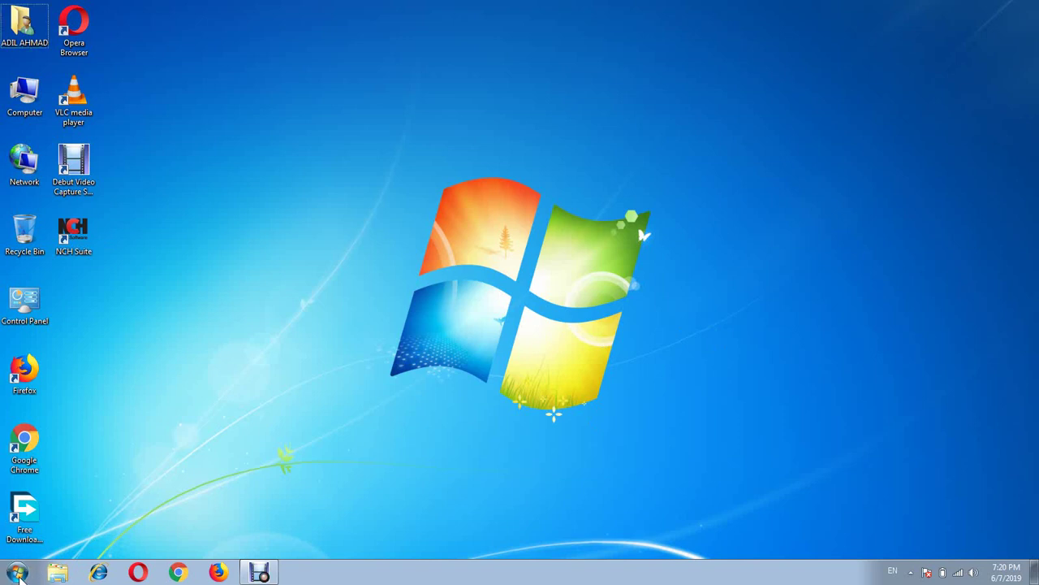
- Search the Start menu for 'photoshop' and launch Adobe Photoshop CS6 (64 Bit)
{"action": "left_click", "coordinate": [18, 573]}
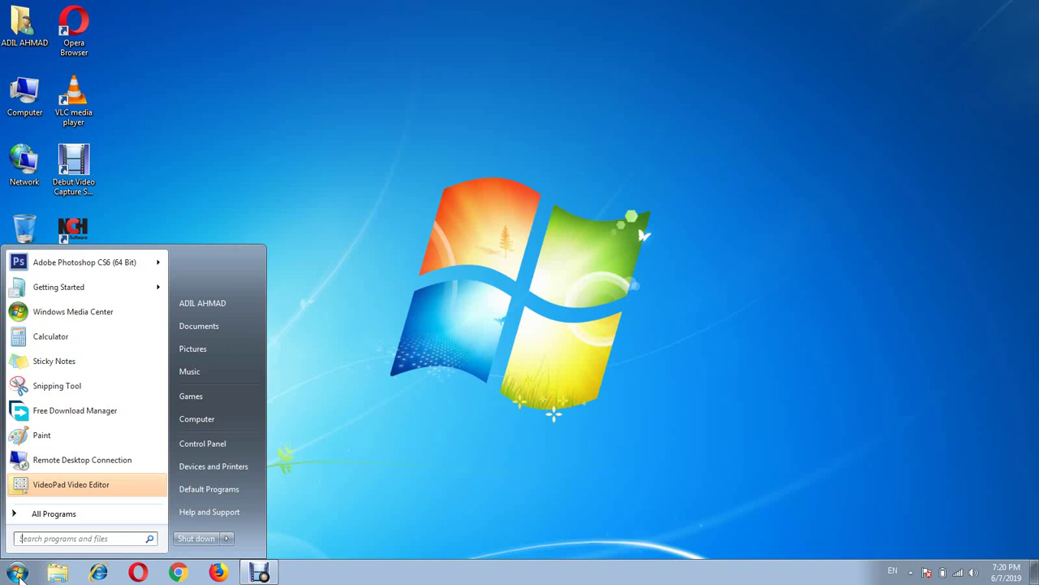
{"action": "type", "text": "pht"}
{"action": "key", "text": "BackSpace"}
{"action": "key", "text": "BackSpace"}
{"action": "type", "text": "h"}
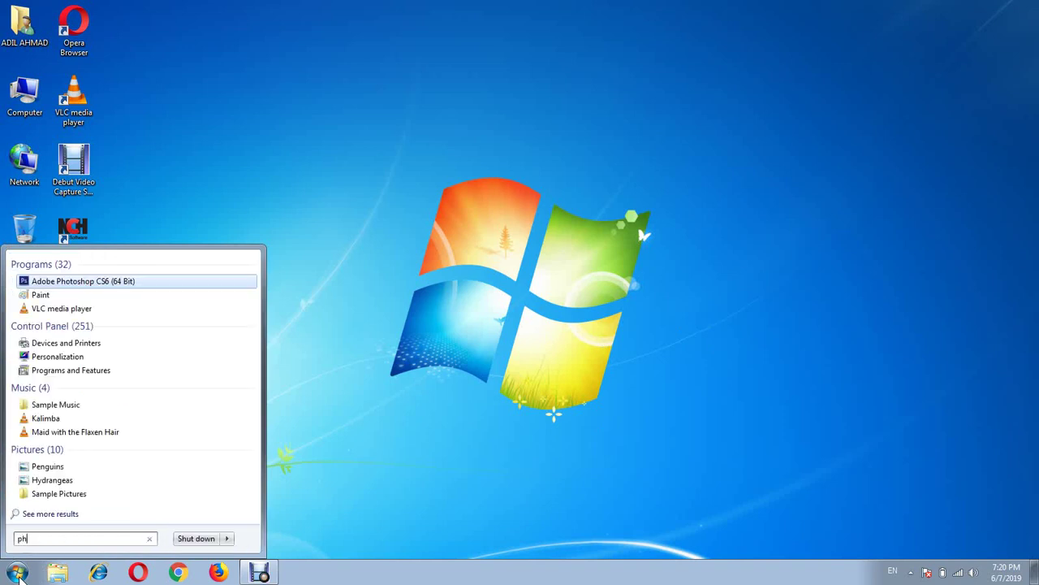
{"action": "type", "text": "otoshop"}
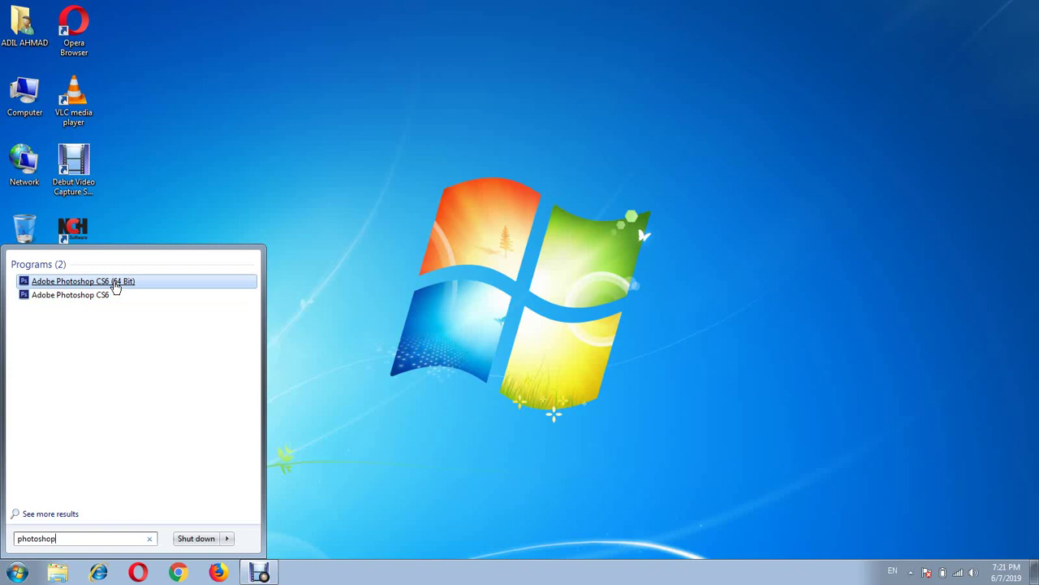
{"action": "left_click", "coordinate": [116, 282]}
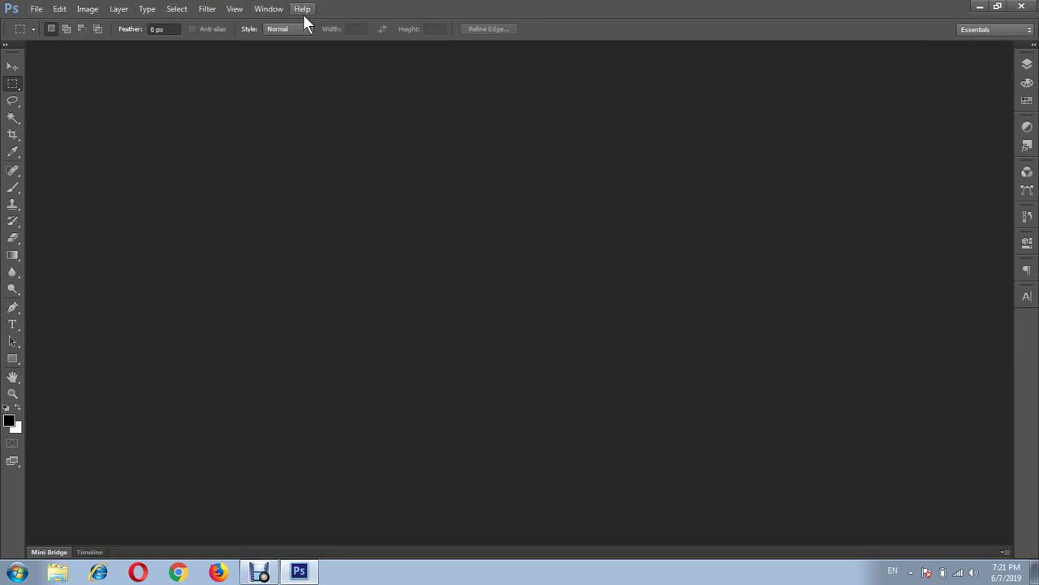
{"action": "left_click", "coordinate": [87, 9]}
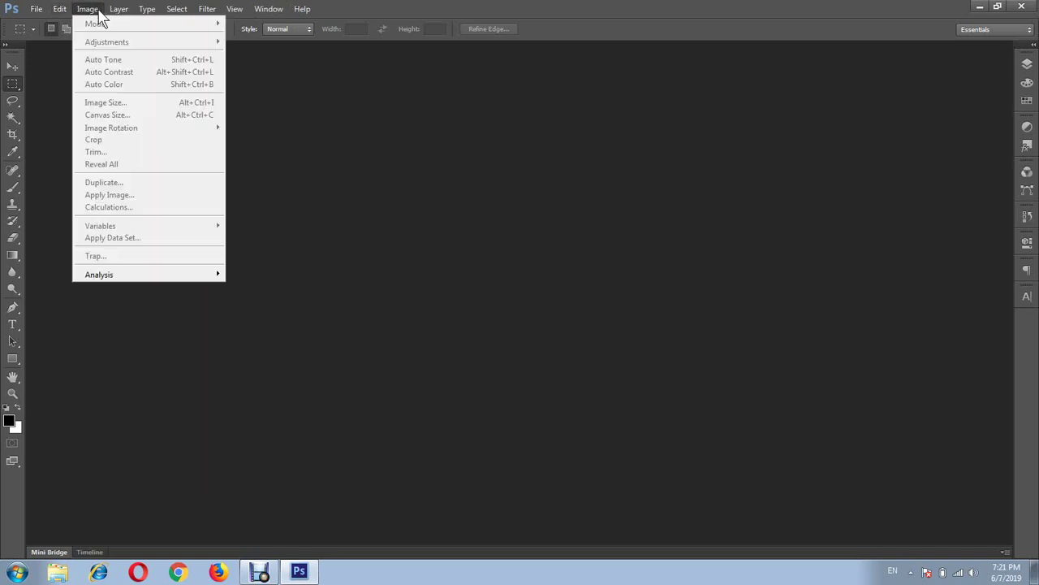
{"action": "left_click", "coordinate": [120, 8]}
{"action": "left_click", "coordinate": [176, 9]}
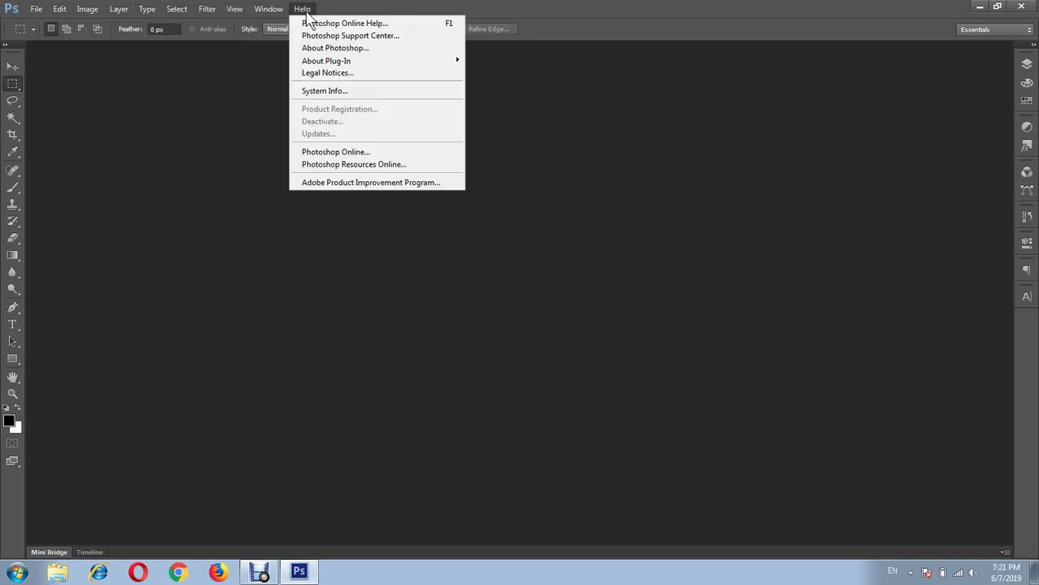
{"action": "left_click", "coordinate": [213, 199]}
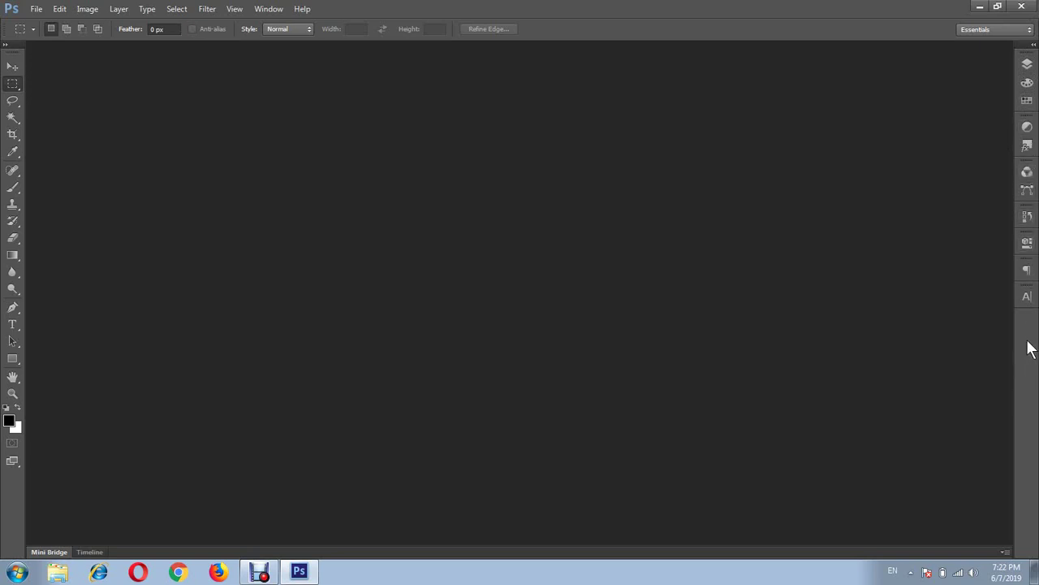
- Expand the Layers, Color and Swatches panels in turn, then collapse Swatches into the dock
{"action": "left_click", "coordinate": [1027, 67]}
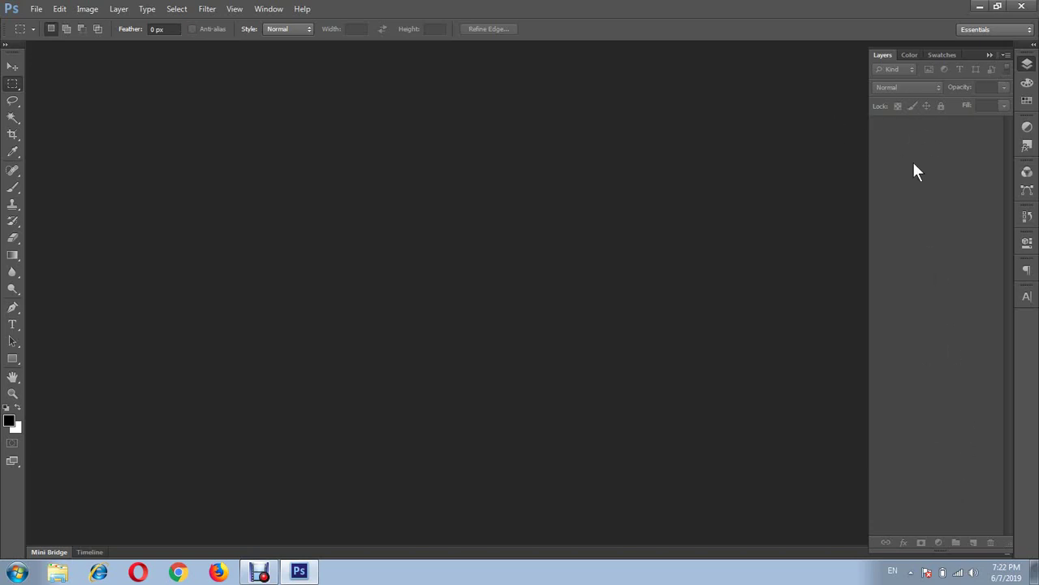
{"action": "left_click", "coordinate": [1027, 64]}
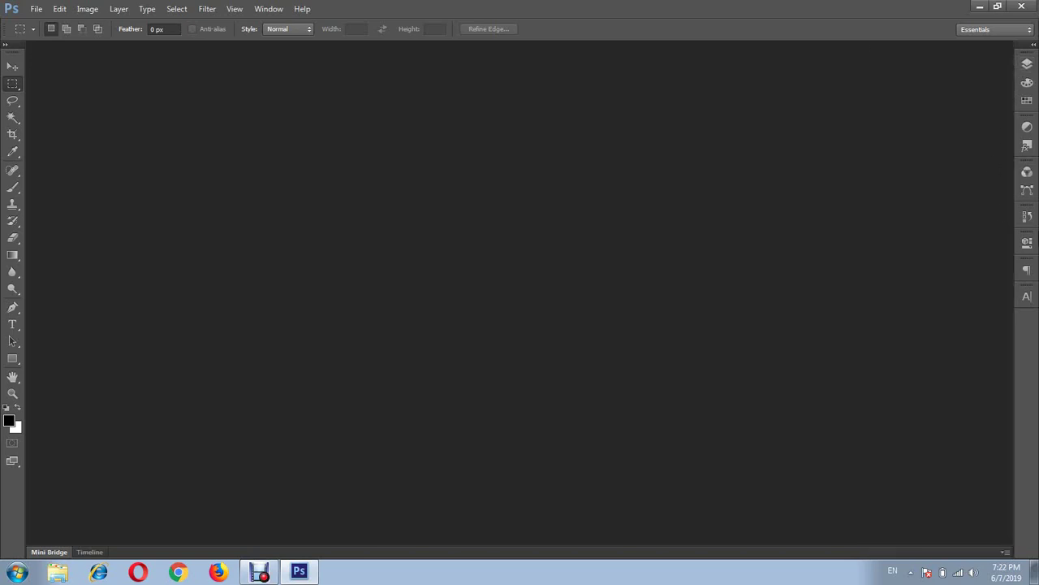
{"action": "left_click", "coordinate": [1030, 85]}
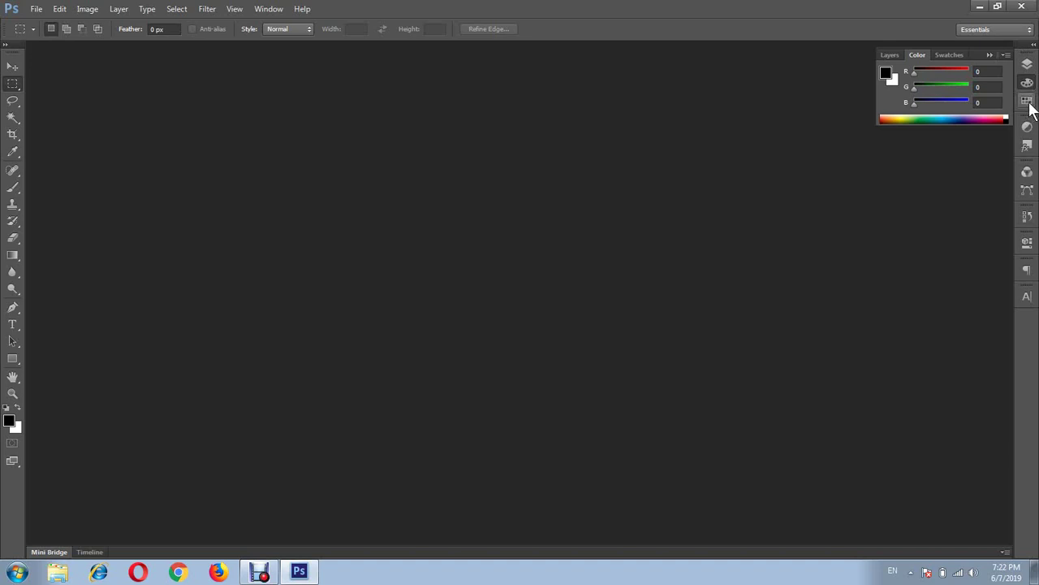
{"action": "left_click", "coordinate": [1028, 100]}
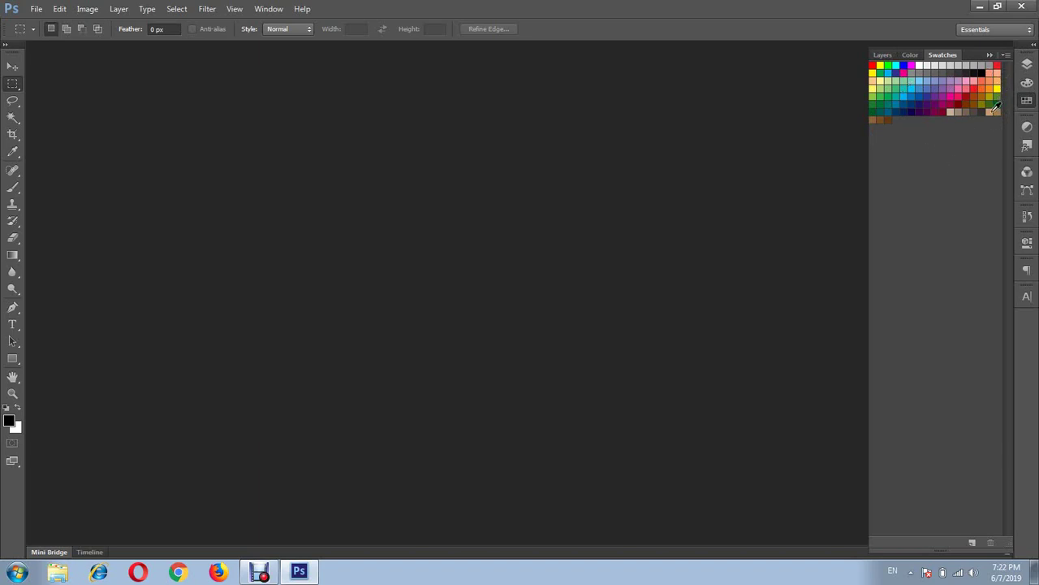
{"action": "left_click", "coordinate": [1027, 102]}
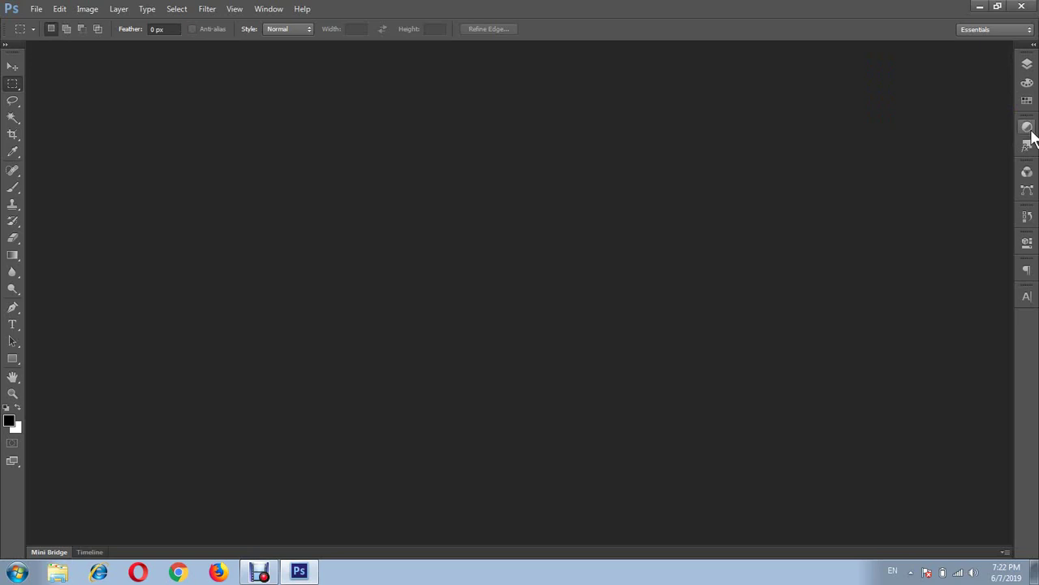
- View the Adjustments and Styles panels, then the Channels panel and its Paths tab
{"action": "left_click", "coordinate": [1028, 127]}
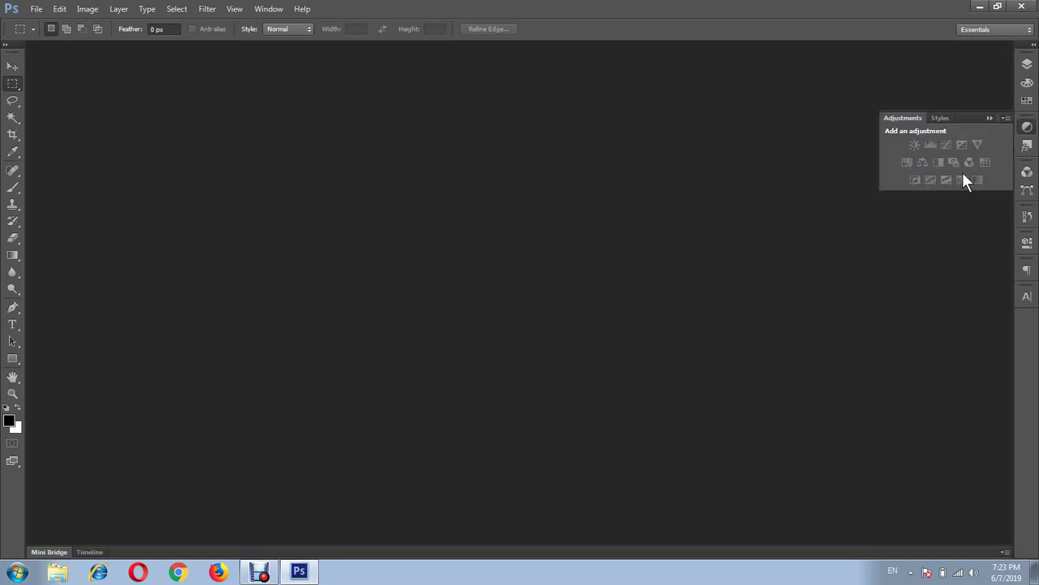
{"action": "left_click", "coordinate": [944, 119]}
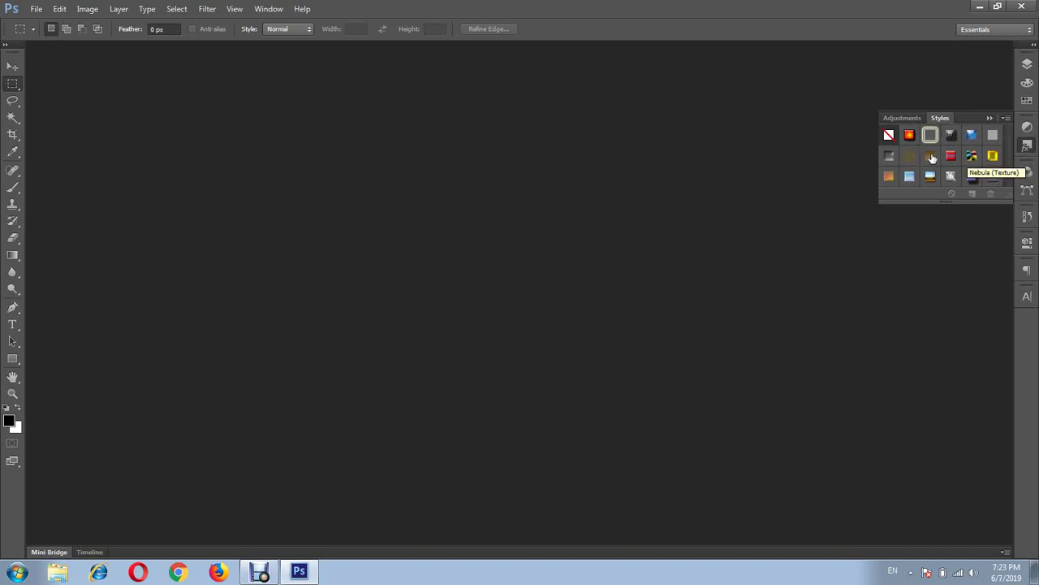
{"action": "left_click", "coordinate": [1028, 174]}
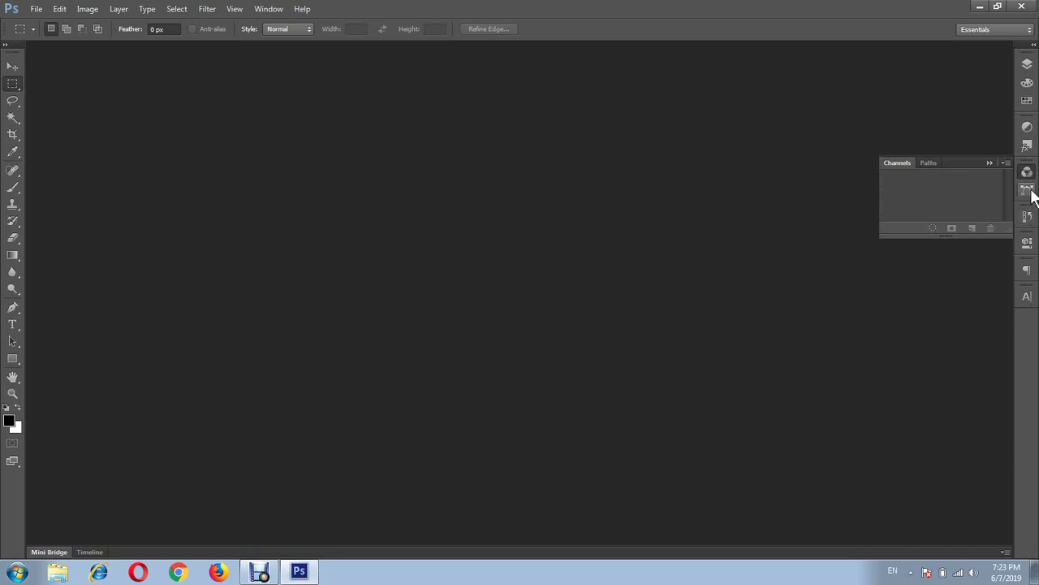
{"action": "left_click", "coordinate": [1029, 191]}
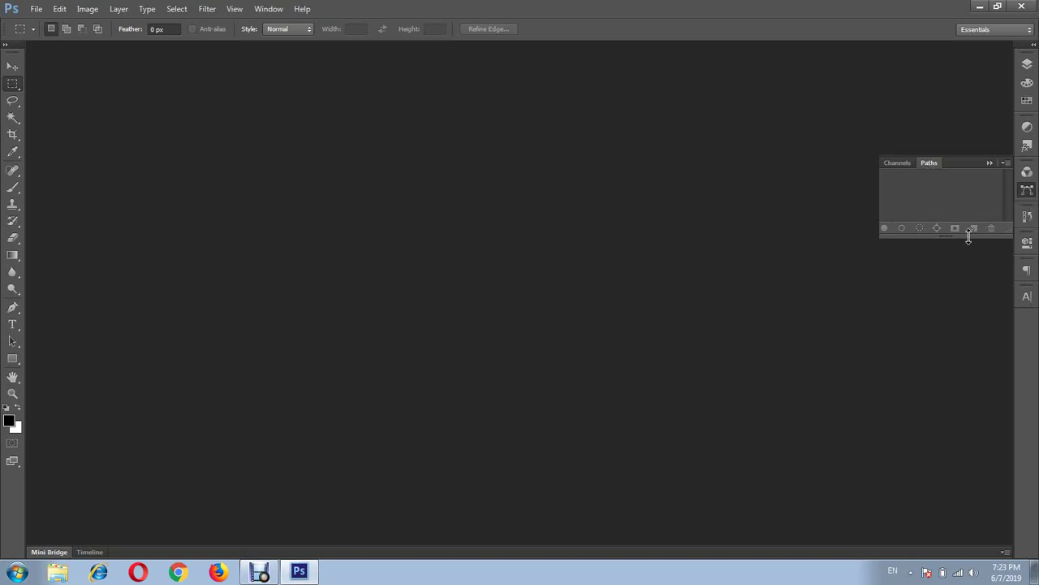
- Pause and resume the Debut recording, then minimize Photoshop to the desktop
{"action": "left_click", "coordinate": [259, 572]}
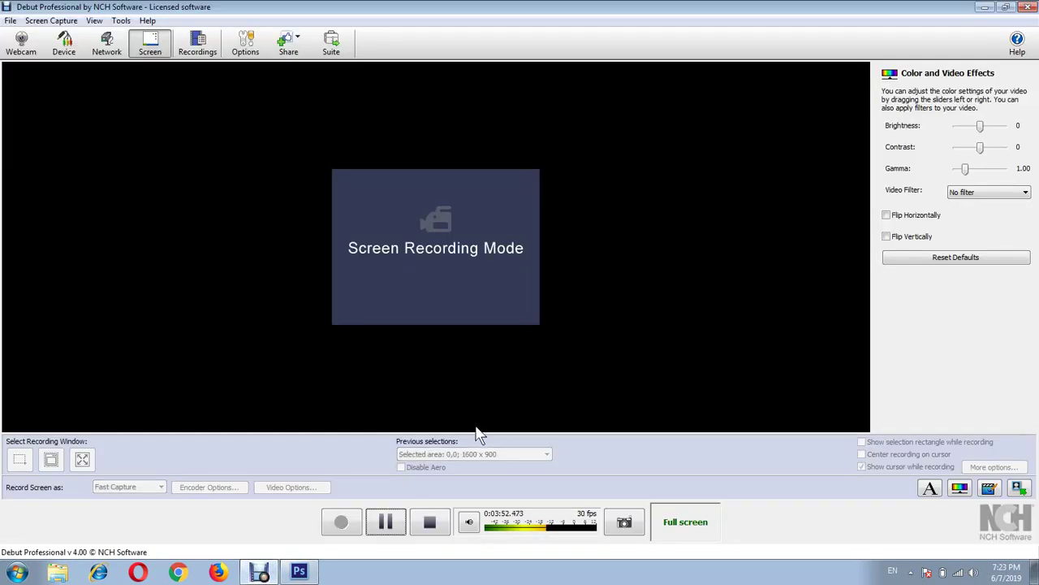
{"action": "left_click", "coordinate": [385, 522]}
{"action": "left_click", "coordinate": [348, 527]}
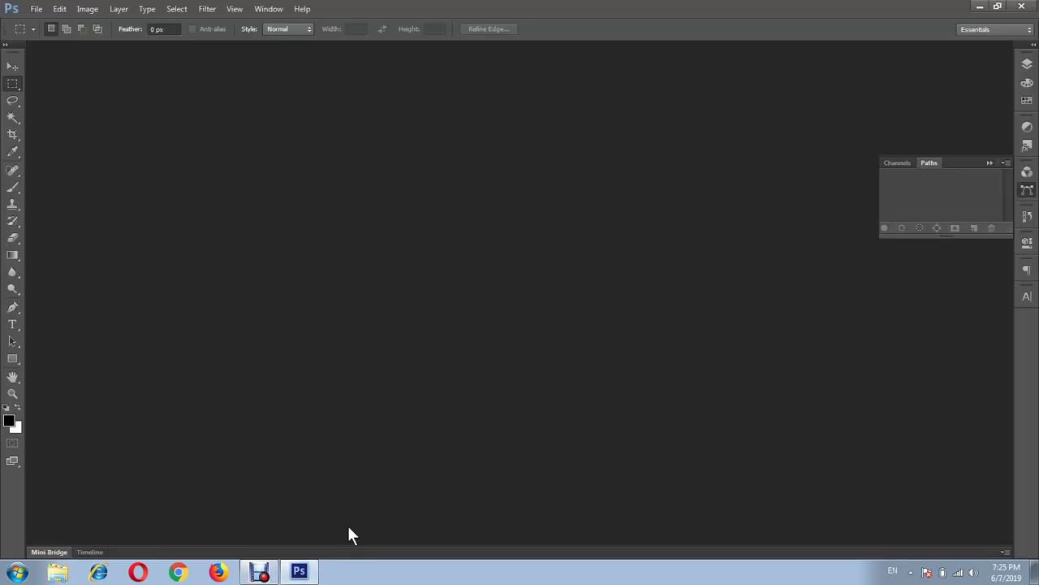
{"action": "left_click", "coordinate": [980, 5]}
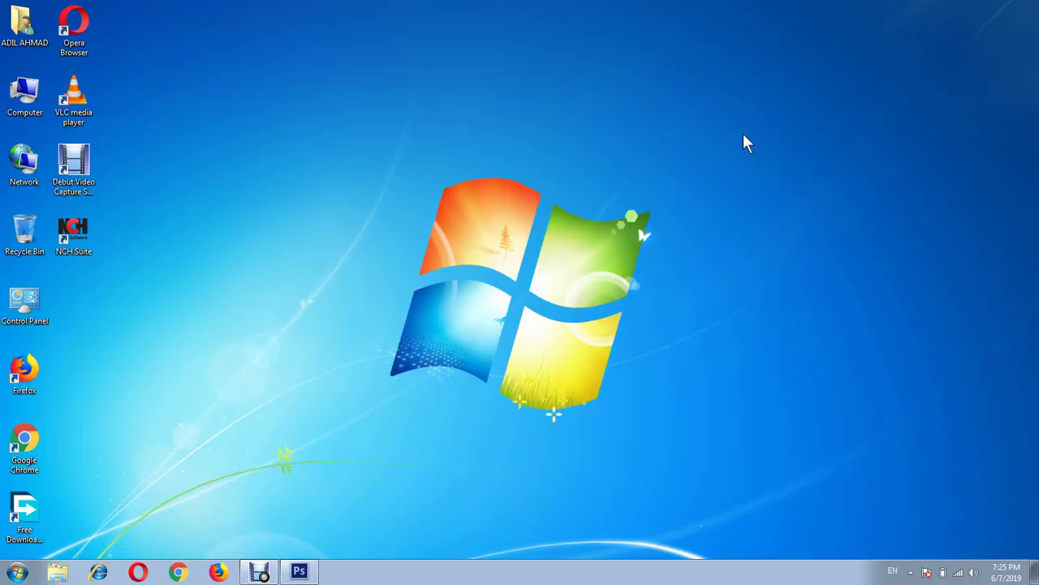
- Find the 15.6 MB Untitled 4 recording in Videos > Debut, then close Explorer and restore Photoshop
{"action": "double_click", "coordinate": [37, 94]}
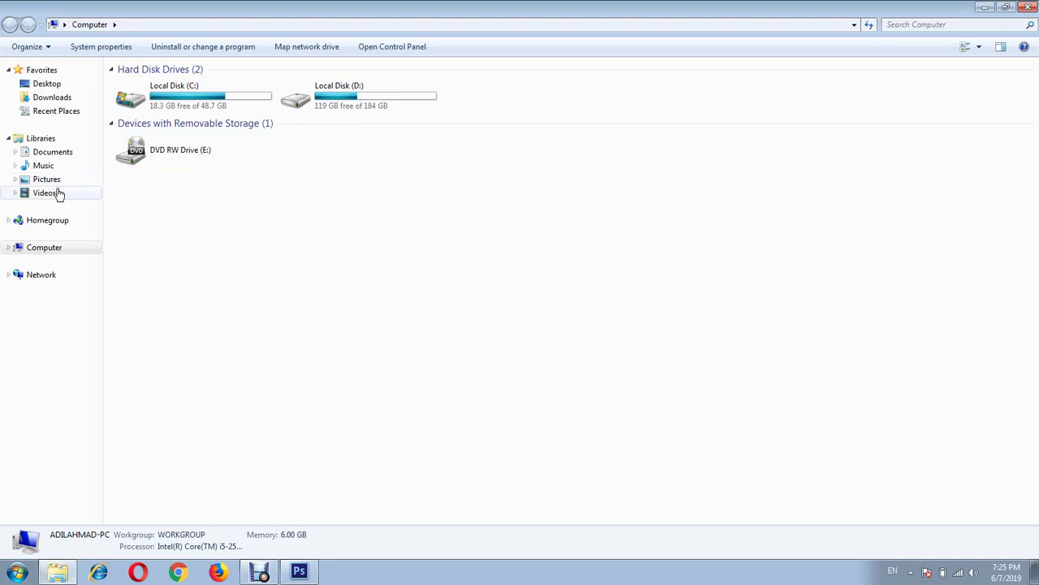
{"action": "mouse_move", "coordinate": [45, 193]}
{"action": "left_click", "coordinate": [58, 199]}
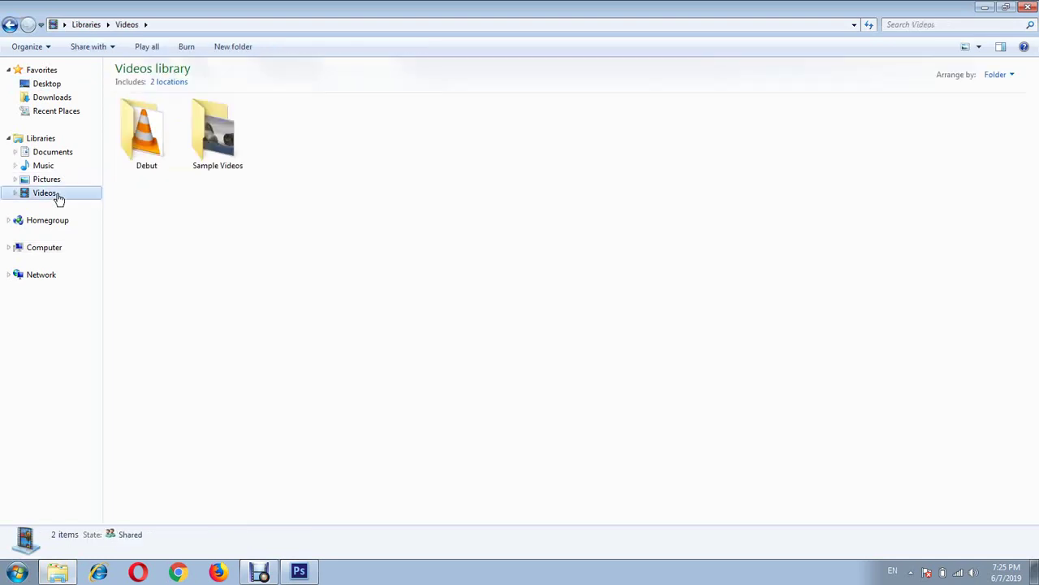
{"action": "double_click", "coordinate": [163, 145]}
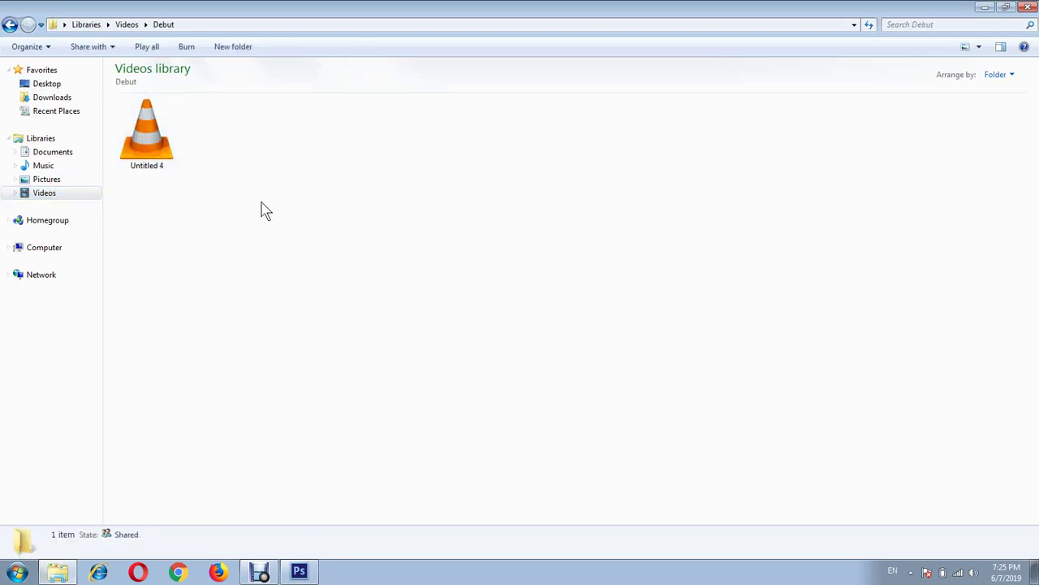
{"action": "left_click", "coordinate": [167, 153]}
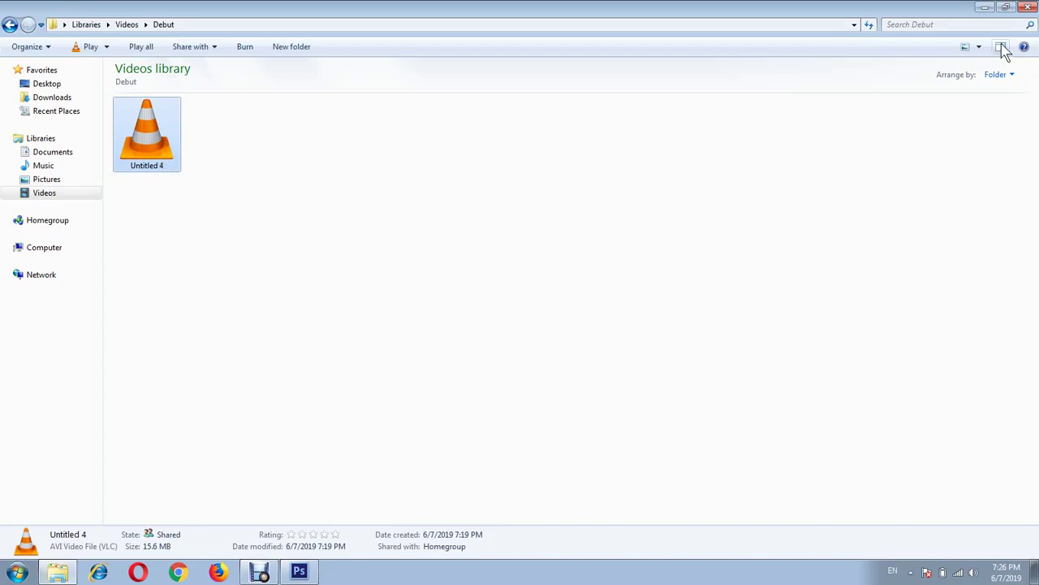
{"action": "left_click", "coordinate": [1030, 10]}
{"action": "left_click", "coordinate": [298, 571]}
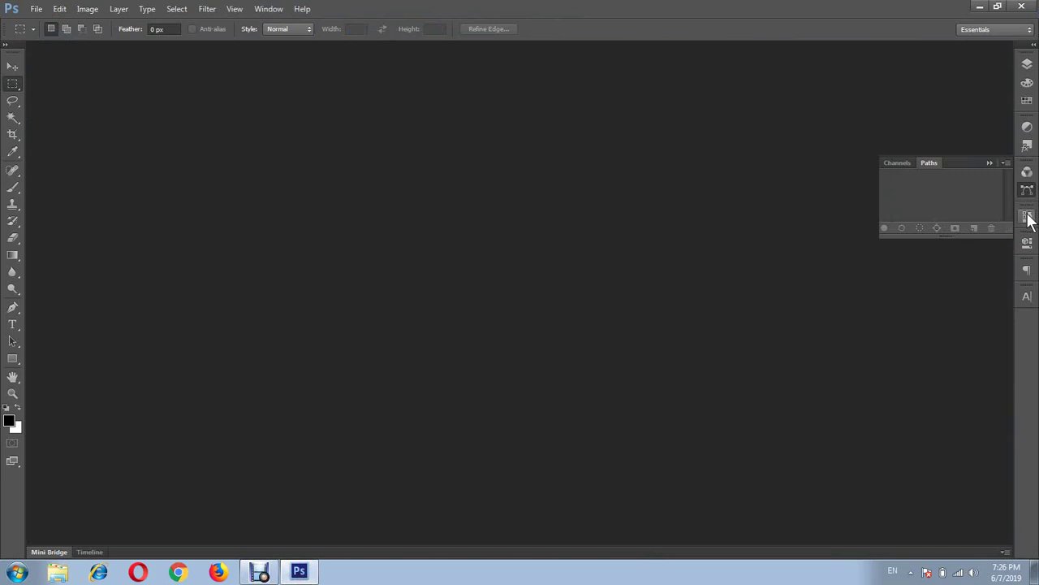
- Open the History and Properties panels, dragging the History panel taller
{"action": "left_click", "coordinate": [1027, 218]}
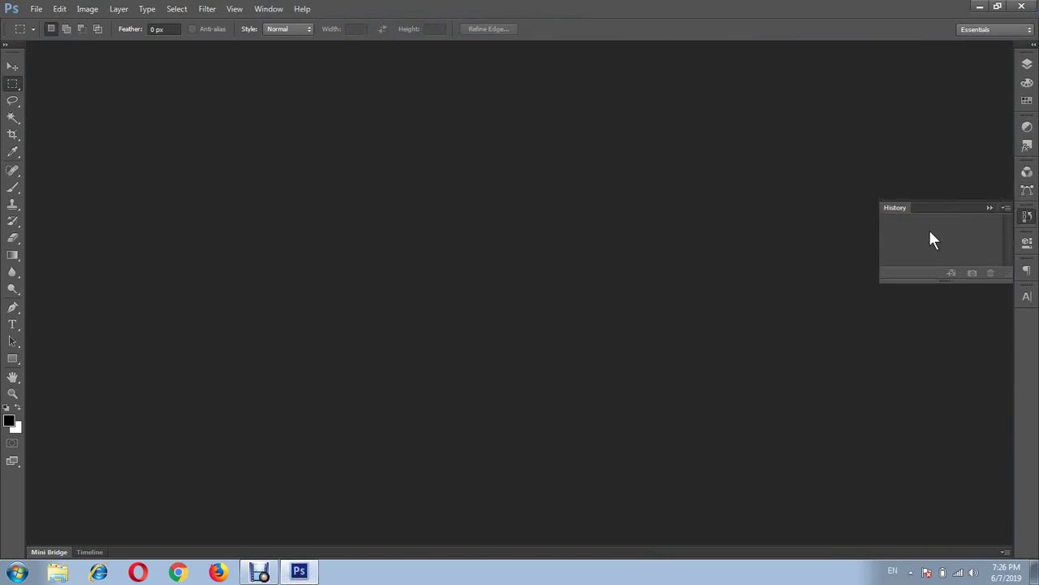
{"action": "left_click", "coordinate": [1027, 244]}
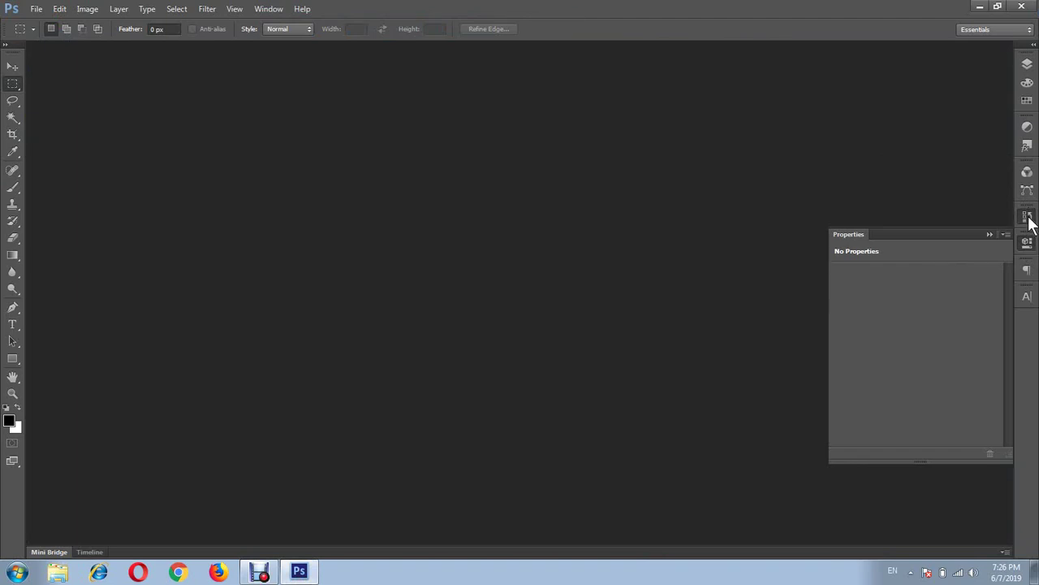
{"action": "left_click", "coordinate": [1028, 217]}
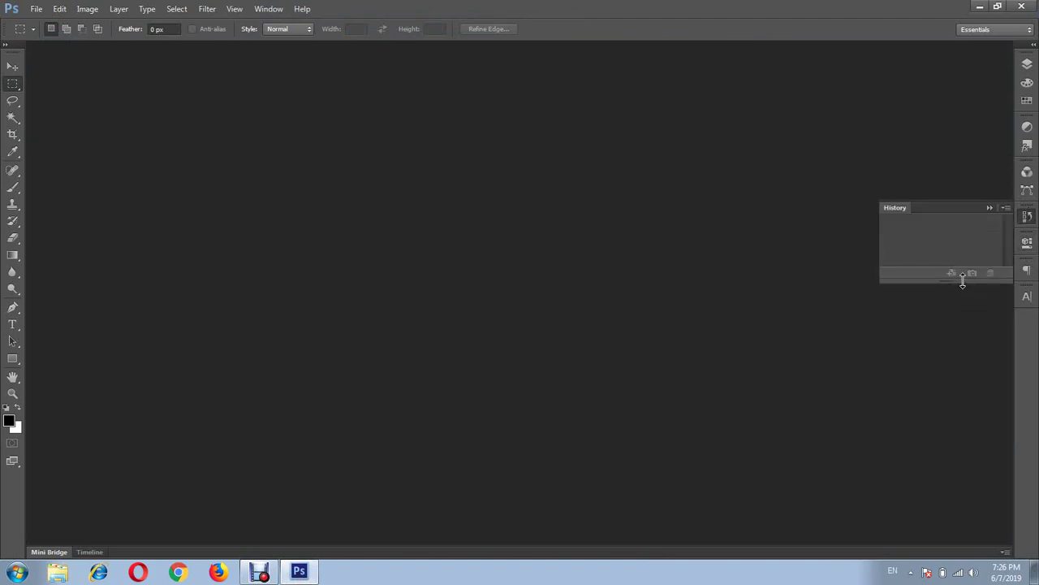
{"action": "left_click_drag", "start_coordinate": [962, 280], "coordinate": [968, 360]}
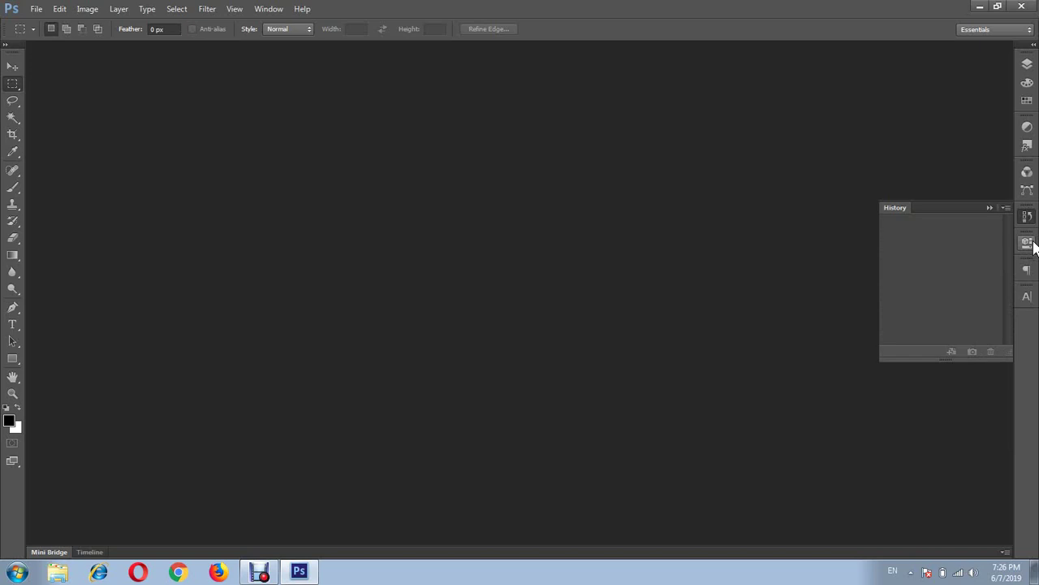
{"action": "left_click", "coordinate": [1029, 243]}
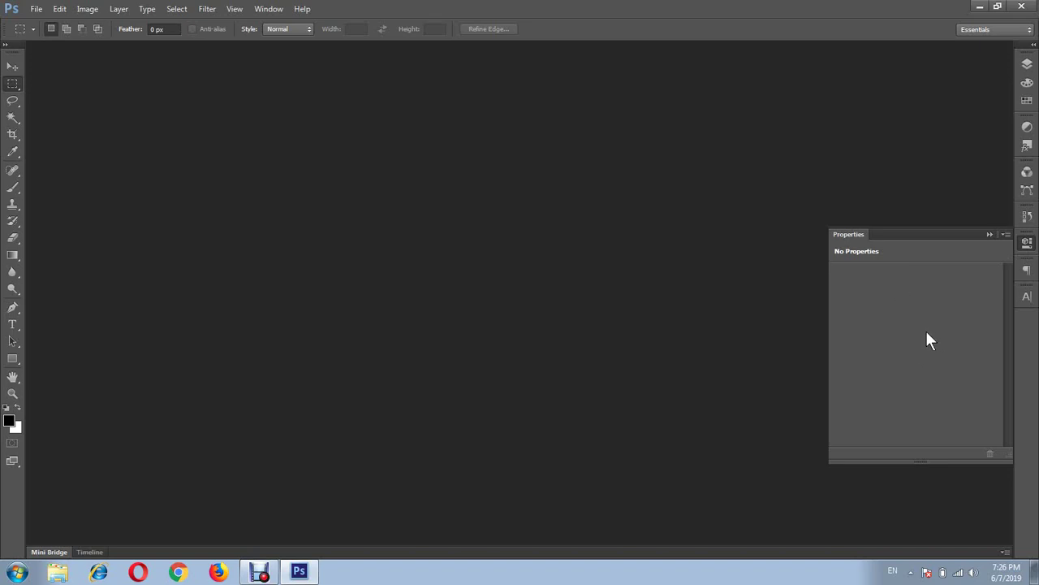
- Center the alignment in the Paragraph panel, then show and collapse the Character panel
{"action": "left_click", "coordinate": [1027, 273]}
{"action": "left_click", "coordinate": [1026, 241]}
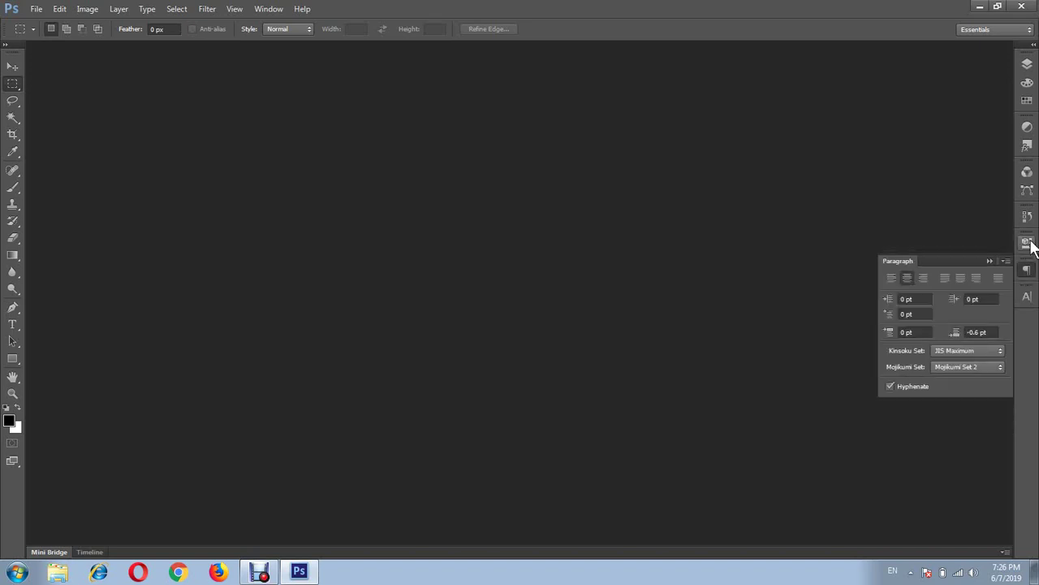
{"action": "left_click", "coordinate": [908, 277]}
{"action": "left_click", "coordinate": [1027, 298]}
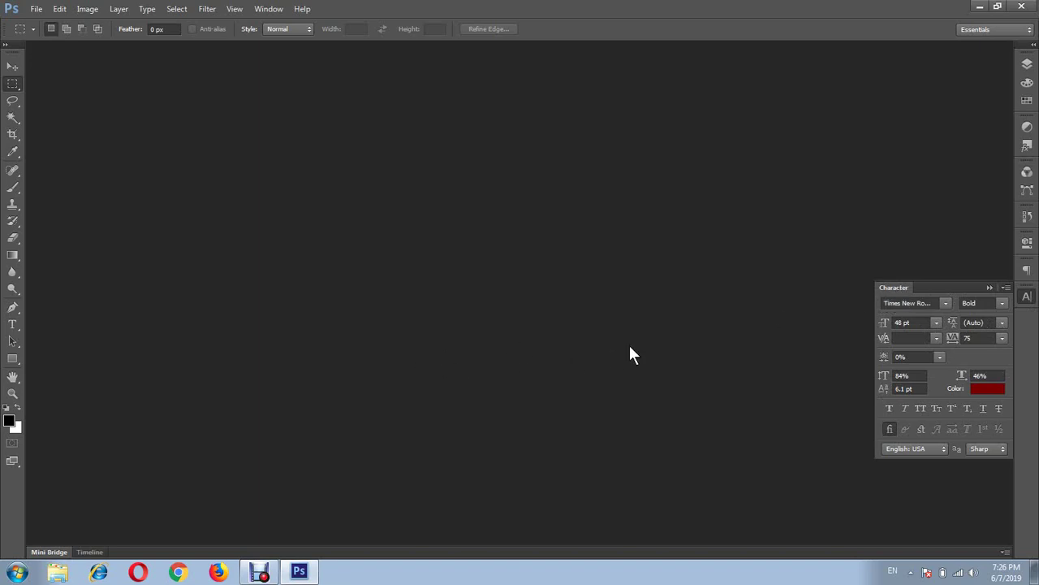
{"action": "left_click", "coordinate": [1028, 298]}
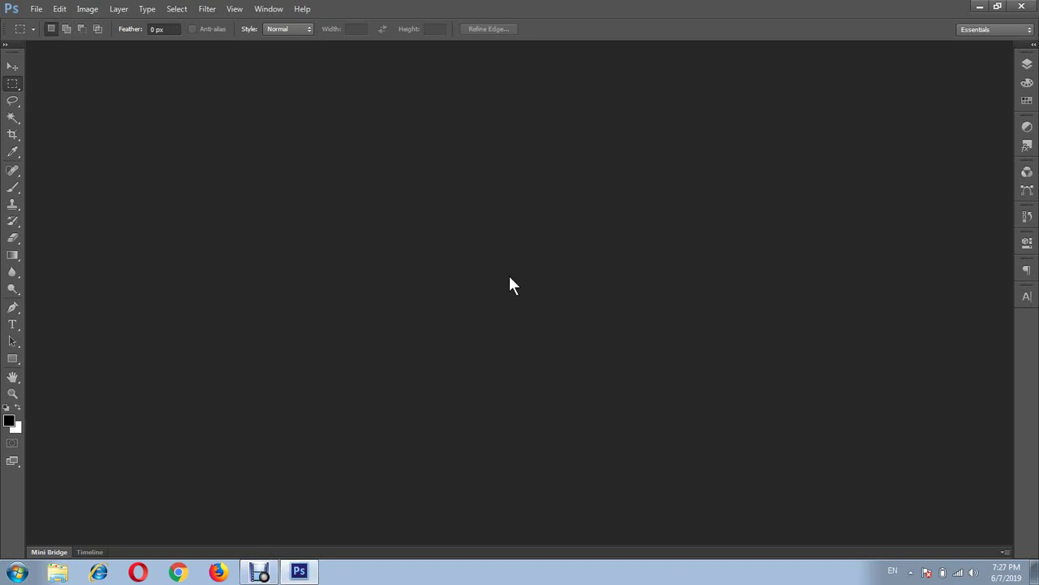
{"action": "left_click", "coordinate": [262, 574]}
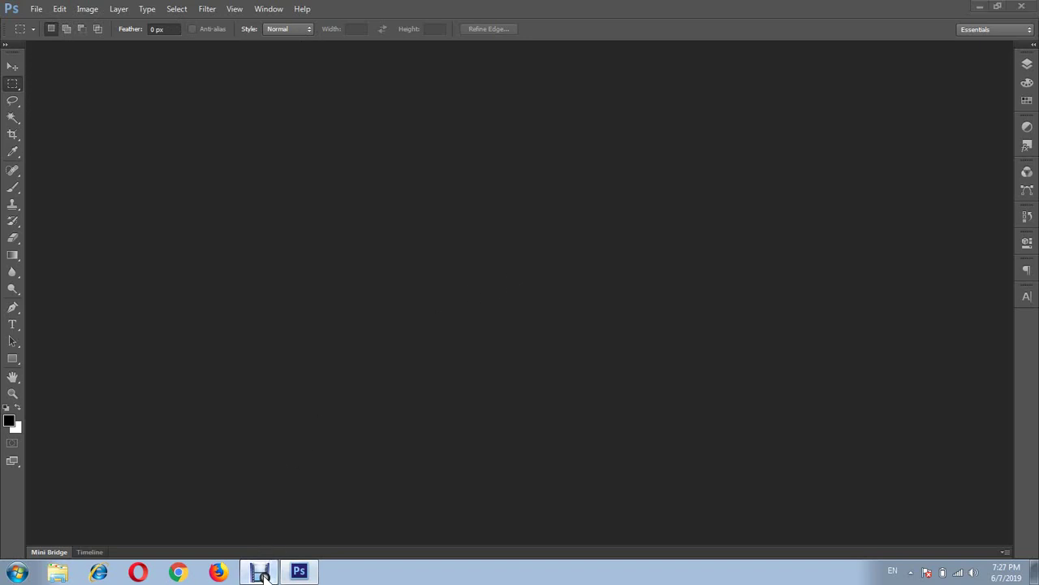